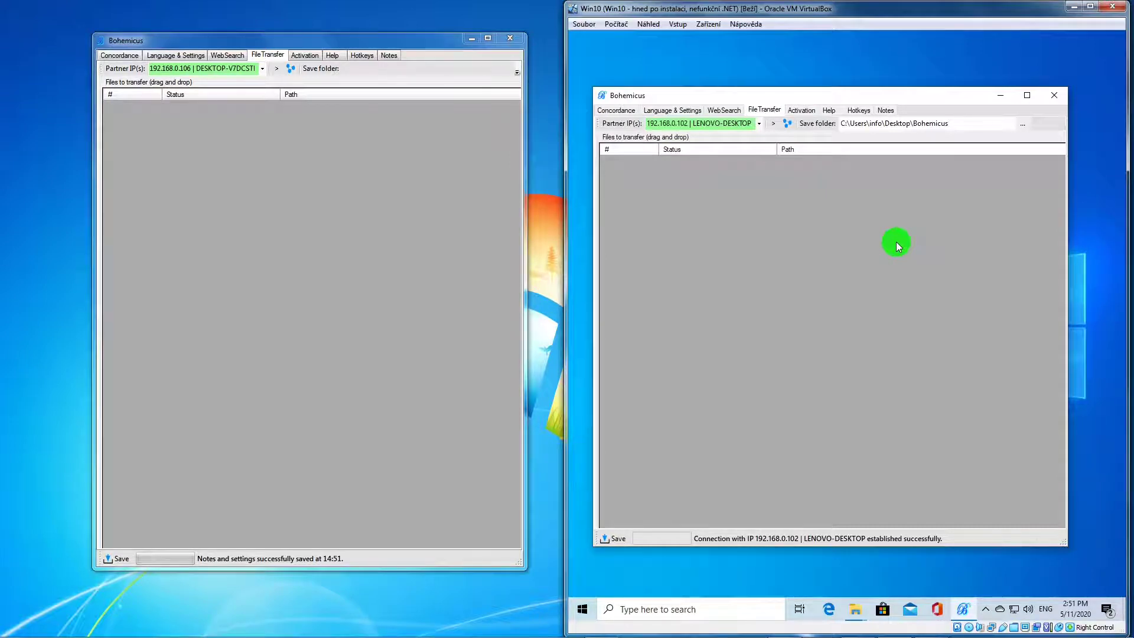
# Step: Bring forward the VM's Explorer window holding the files to send
pyautogui.click(856, 610)
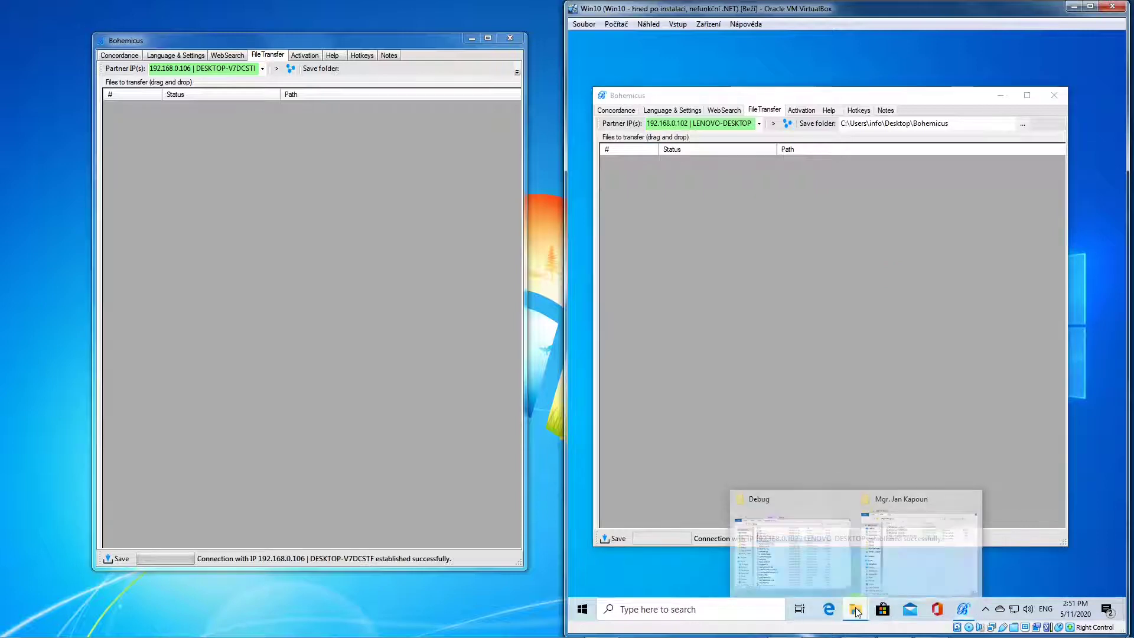
pyautogui.click(888, 575)
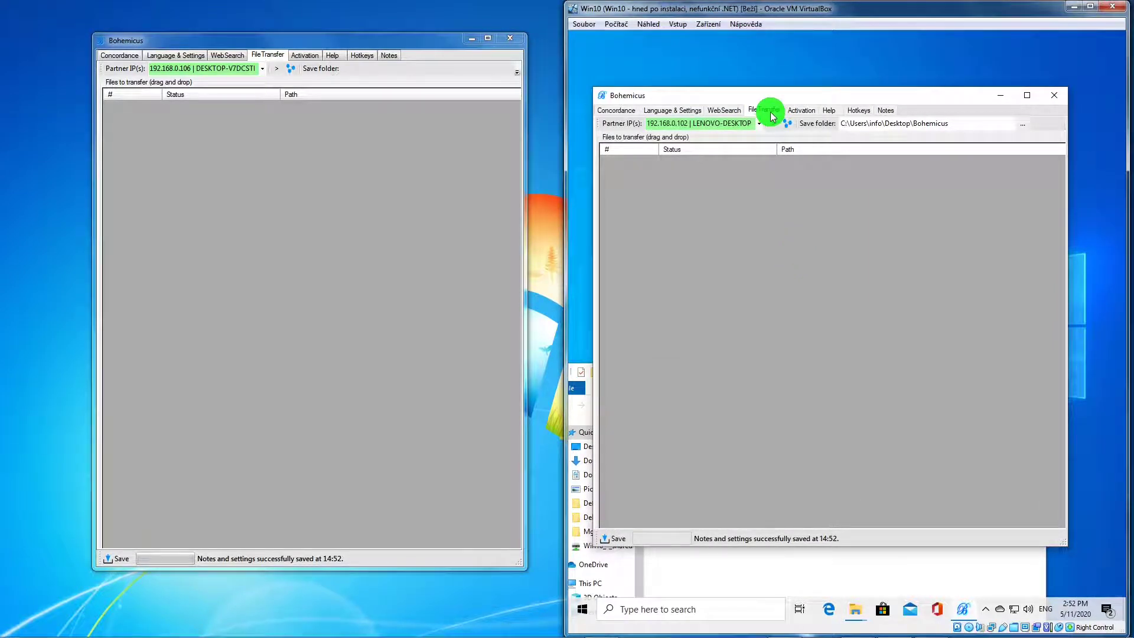
pyautogui.click(788, 564)
# Step: Select the website folder and four files and drop them onto the VM's File Transfer list
pyautogui.moveTo(724, 518)
pyautogui.mouseDown()
pyautogui.moveTo(709, 438)
pyautogui.moveTo(734, 434)
pyautogui.moveTo(721, 440)
pyautogui.moveTo(734, 328)
pyautogui.mouseUp()
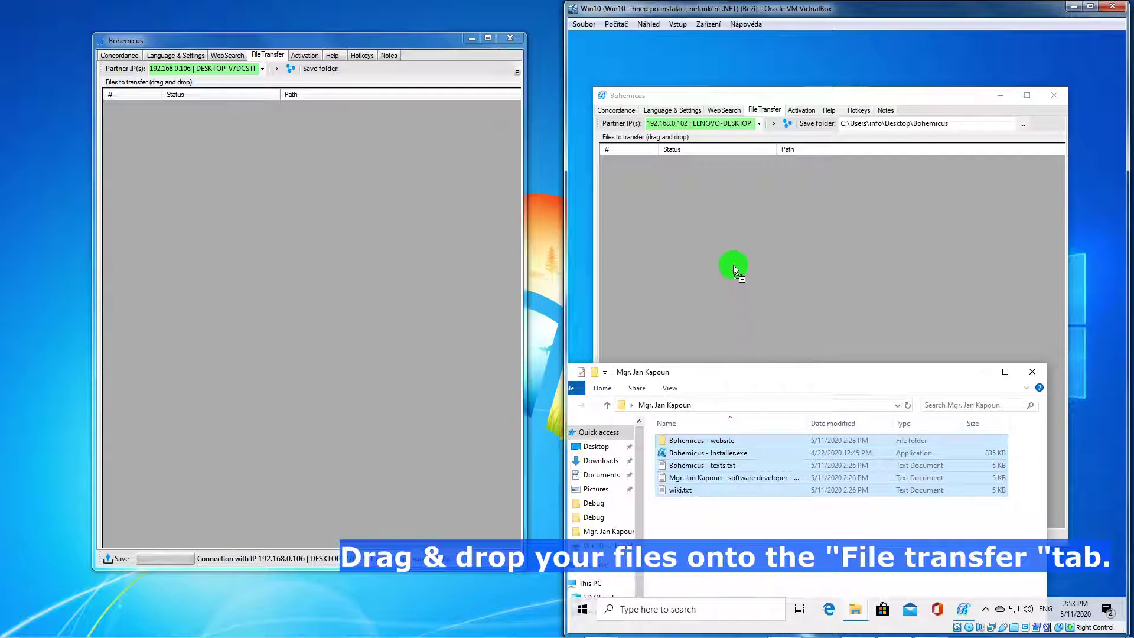
pyautogui.moveTo(728, 218); pyautogui.dragTo(729, 219)
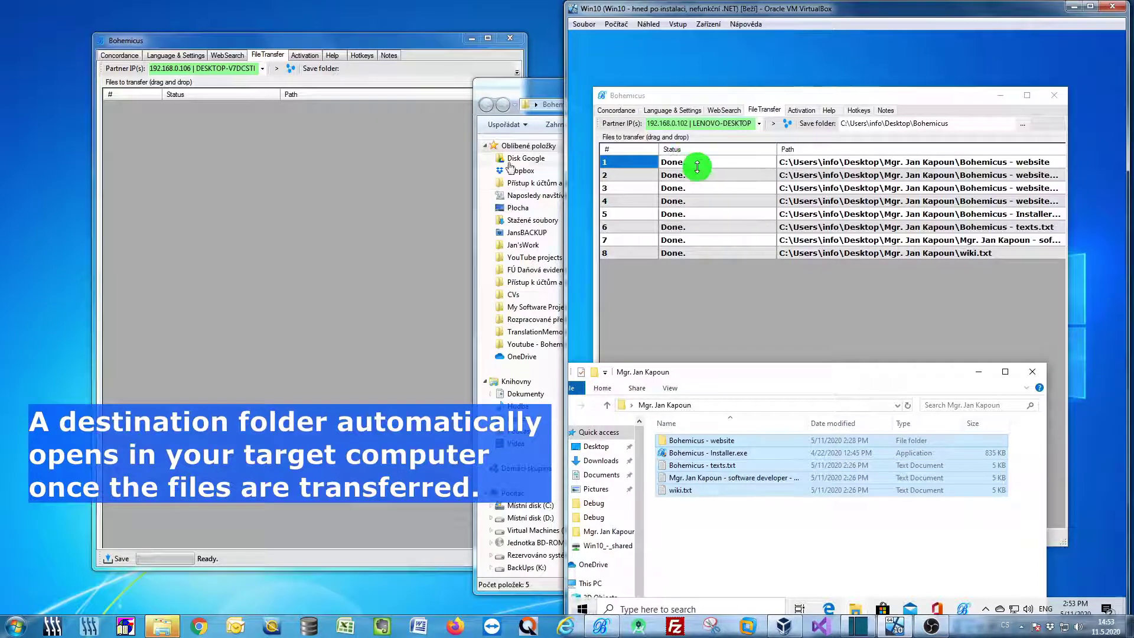
# Step: Check the host's received Bohemicus folder (website folder, installer, three texts), then close it
pyautogui.moveTo(538, 88); pyautogui.dragTo(133, 106)
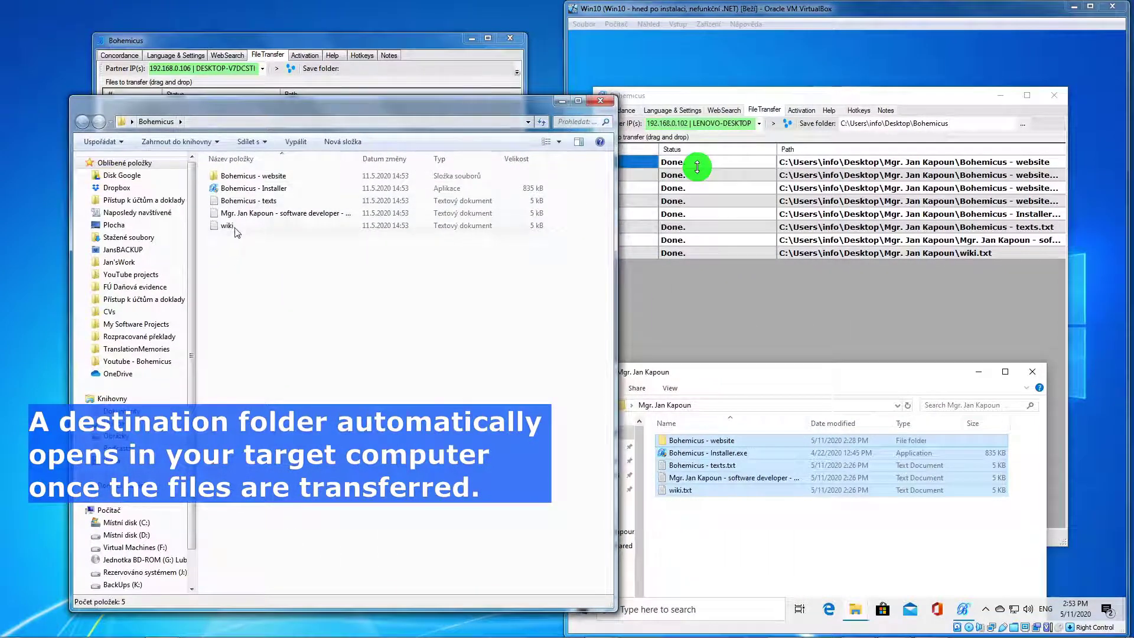
pyautogui.moveTo(284, 107); pyautogui.dragTo(228, 92)
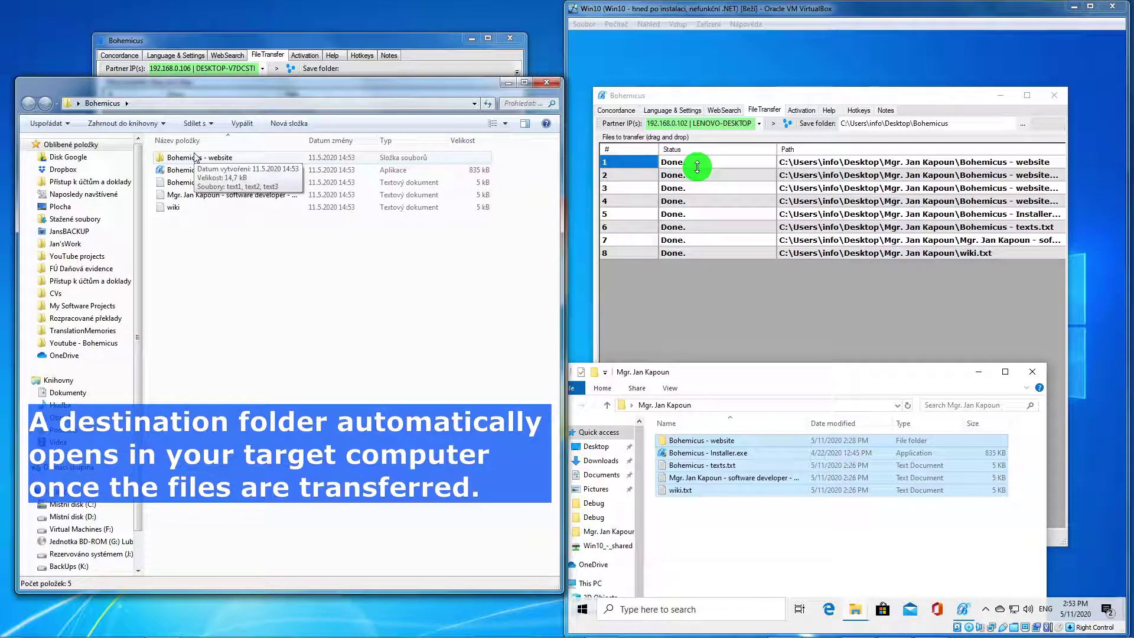
pyautogui.click(547, 82)
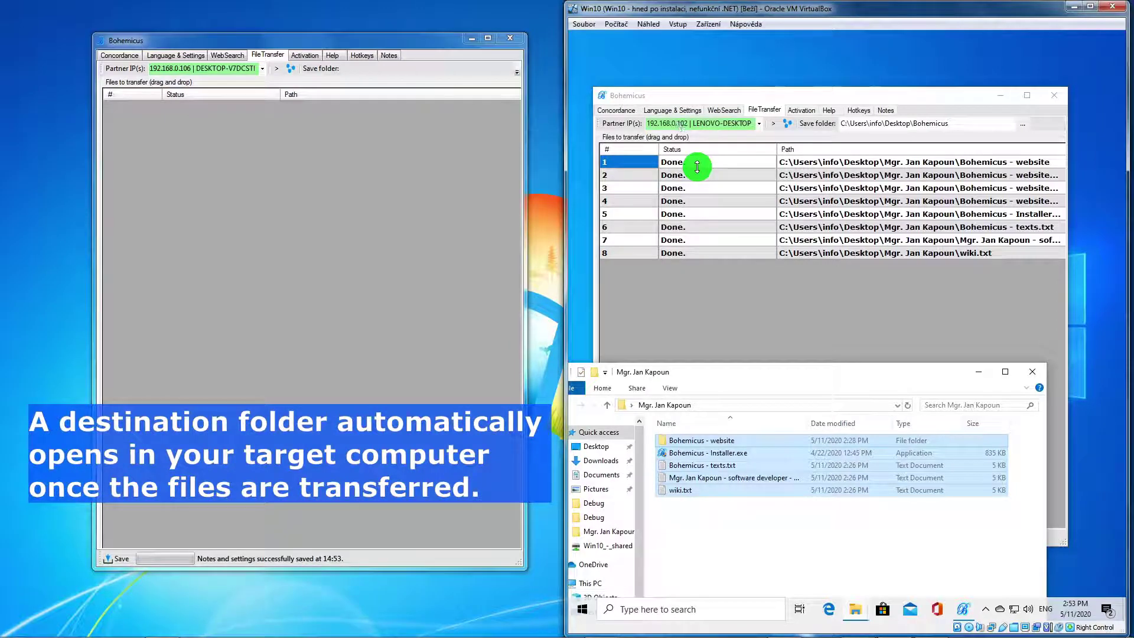
# Step: Delete the VM's partner IP entry and minimise every window except the host's Bohemicus
pyautogui.click(674, 122)
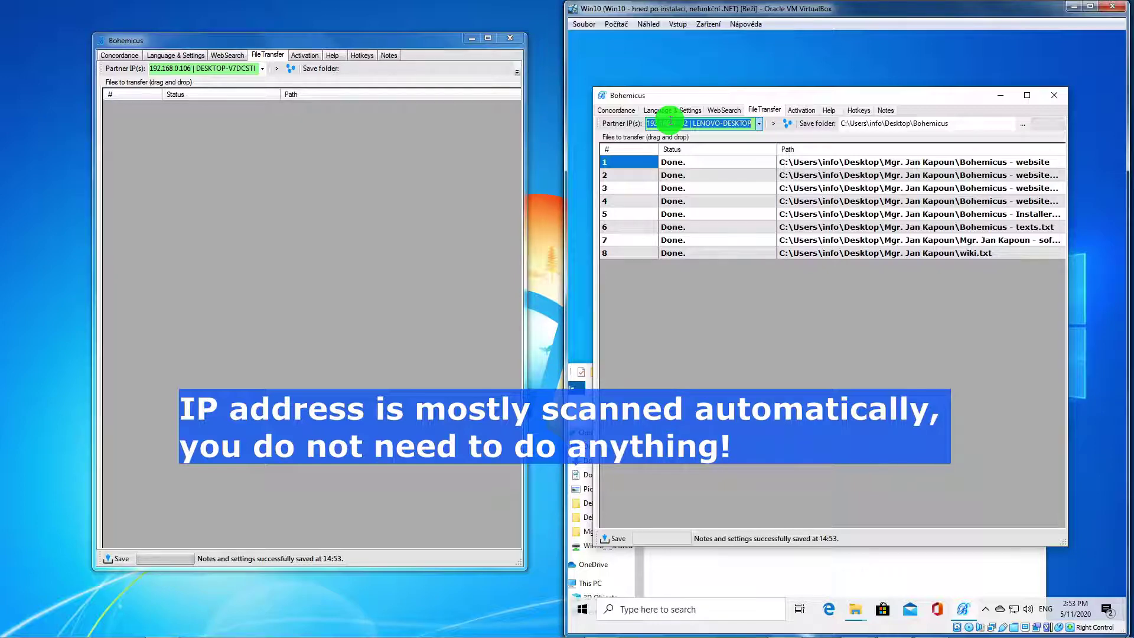
pyautogui.press('Delete')
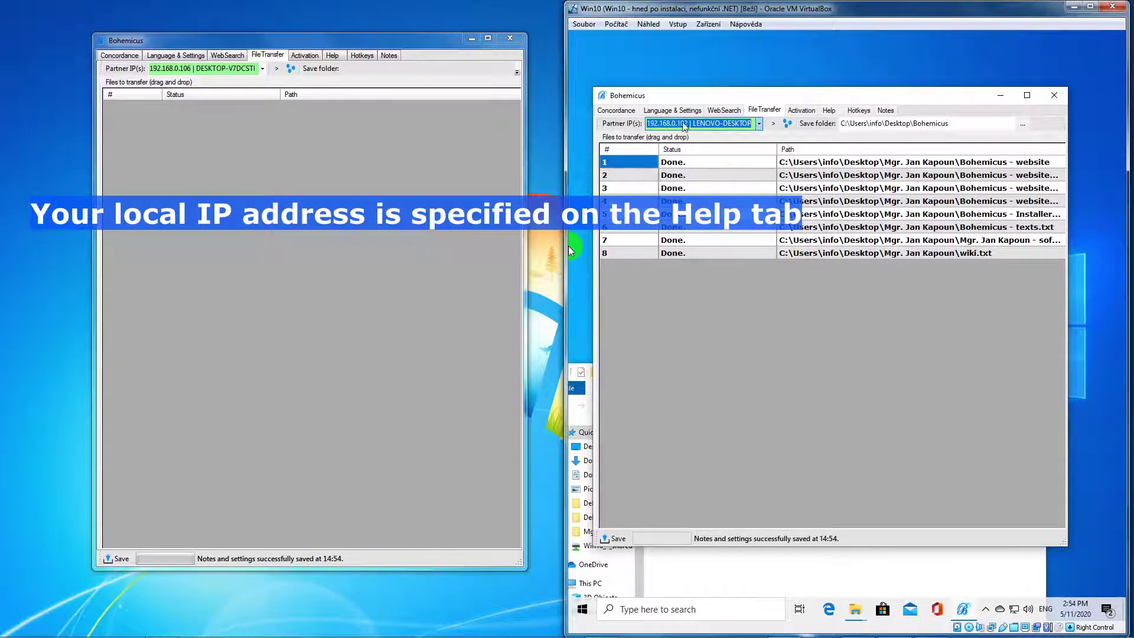
pyautogui.moveTo(396, 44)
pyautogui.mouseDown()
pyautogui.moveTo(334, 45)
pyautogui.moveTo(363, 37)
pyautogui.moveTo(348, 39)
pyautogui.mouseUp()
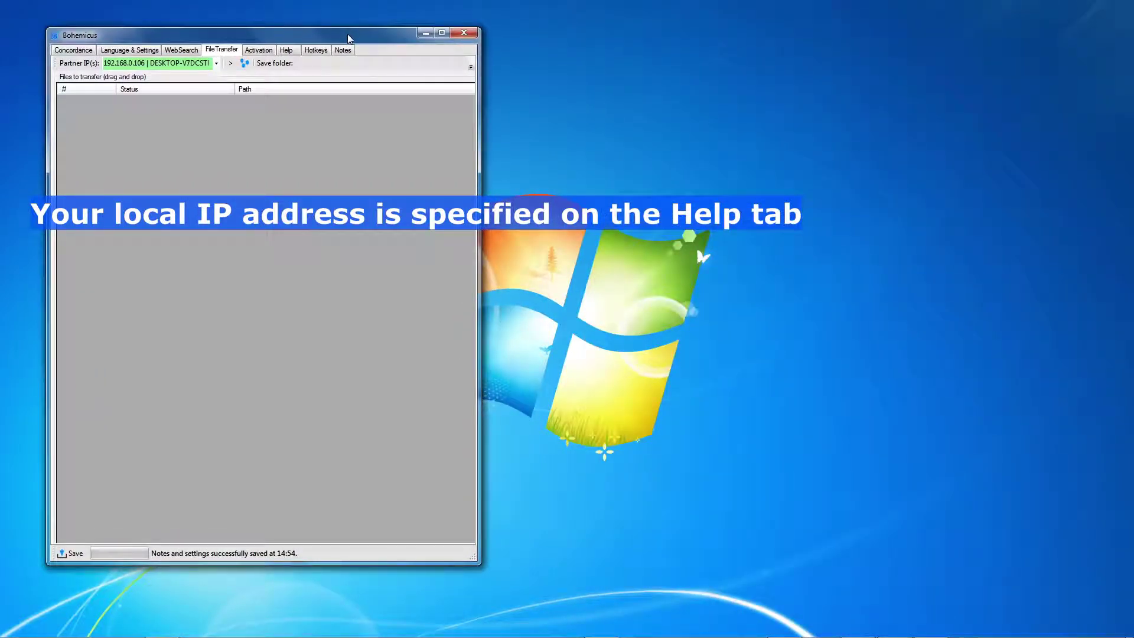
# Step: Copy the host IP 192.168.0.102 from the Help tab, then restore the VM window
pyautogui.click(287, 51)
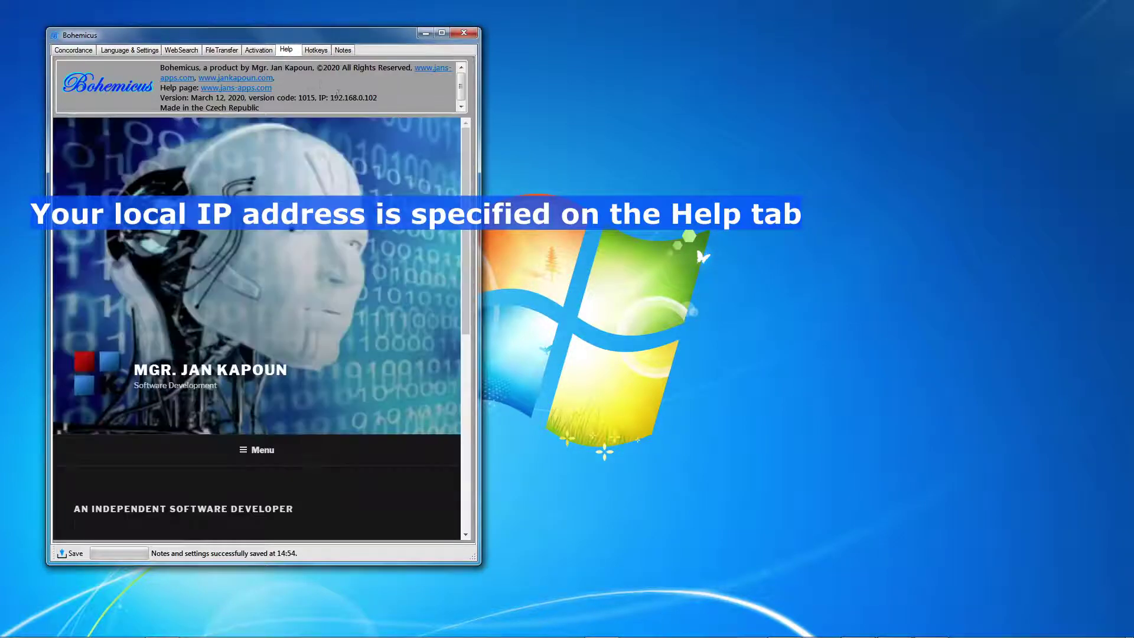
pyautogui.moveTo(330, 97); pyautogui.dragTo(381, 94)
pyautogui.hotkey('ctrl', 'c')
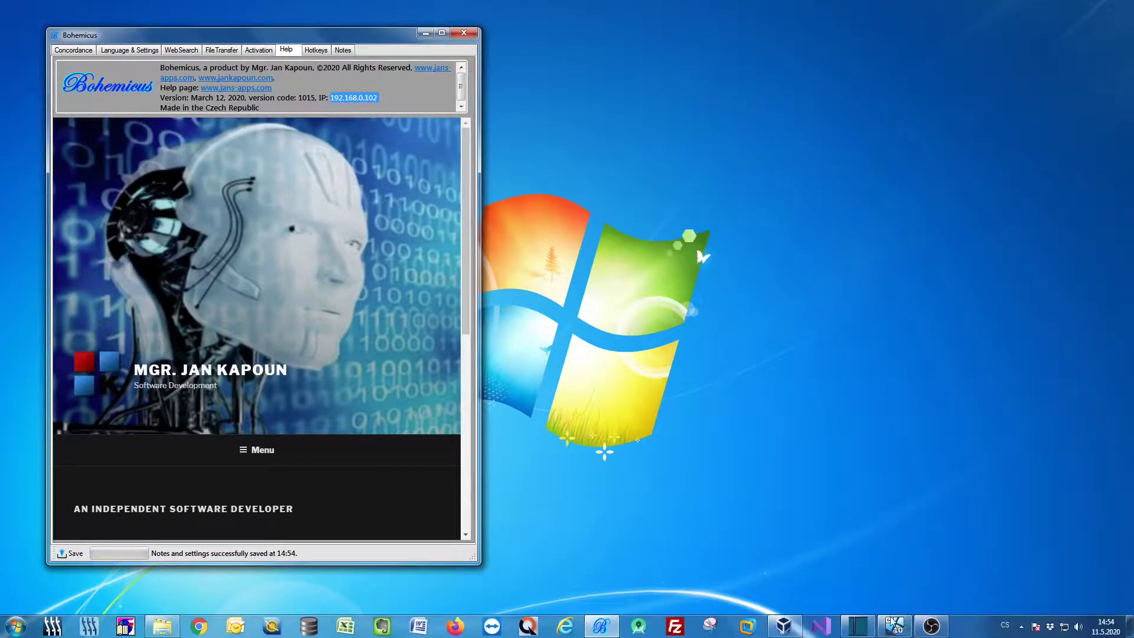
pyautogui.click(894, 625)
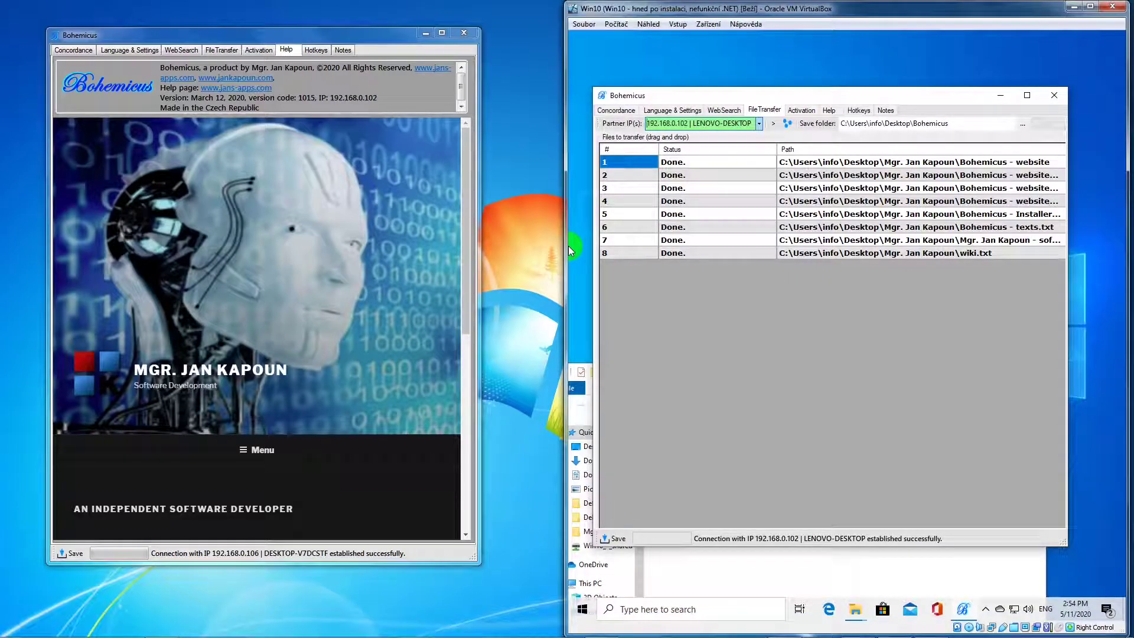
# Step: Replace the VM's partner IP with 192.168.0.102, connect, and check the known partner list
pyautogui.click(703, 122)
pyautogui.hotkey('ctrl', 'v')
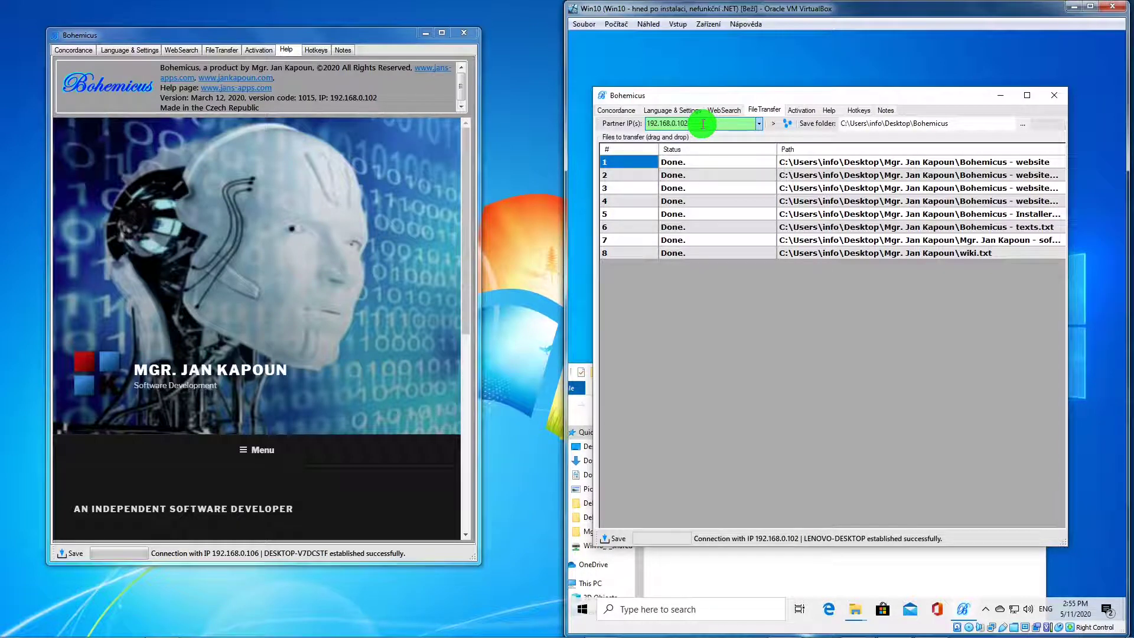
pyautogui.click(774, 125)
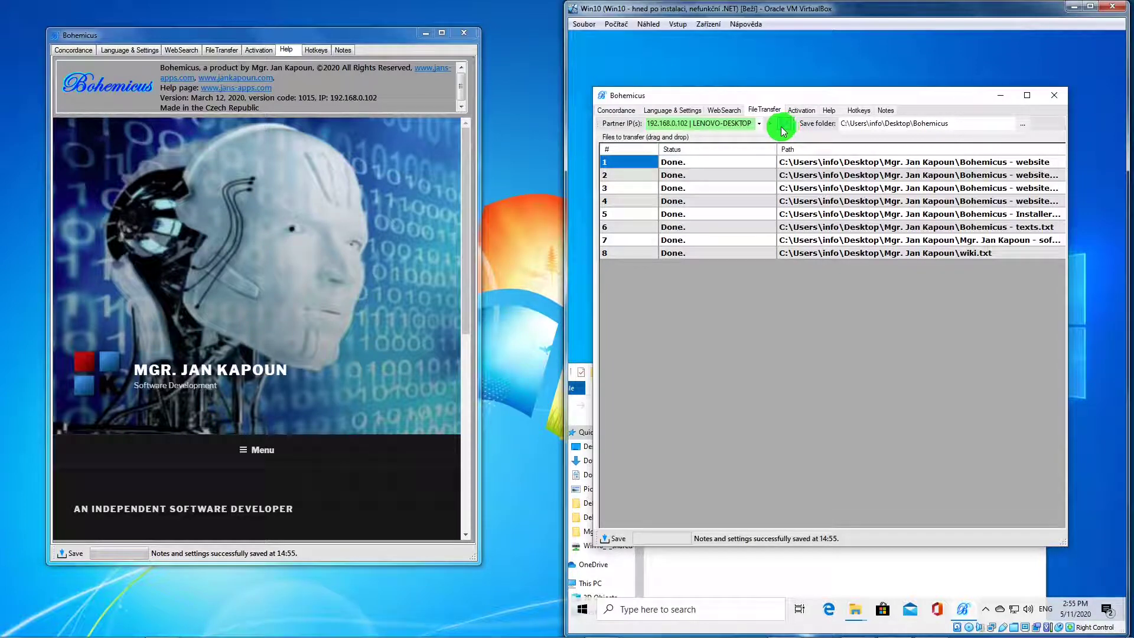
pyautogui.click(758, 124)
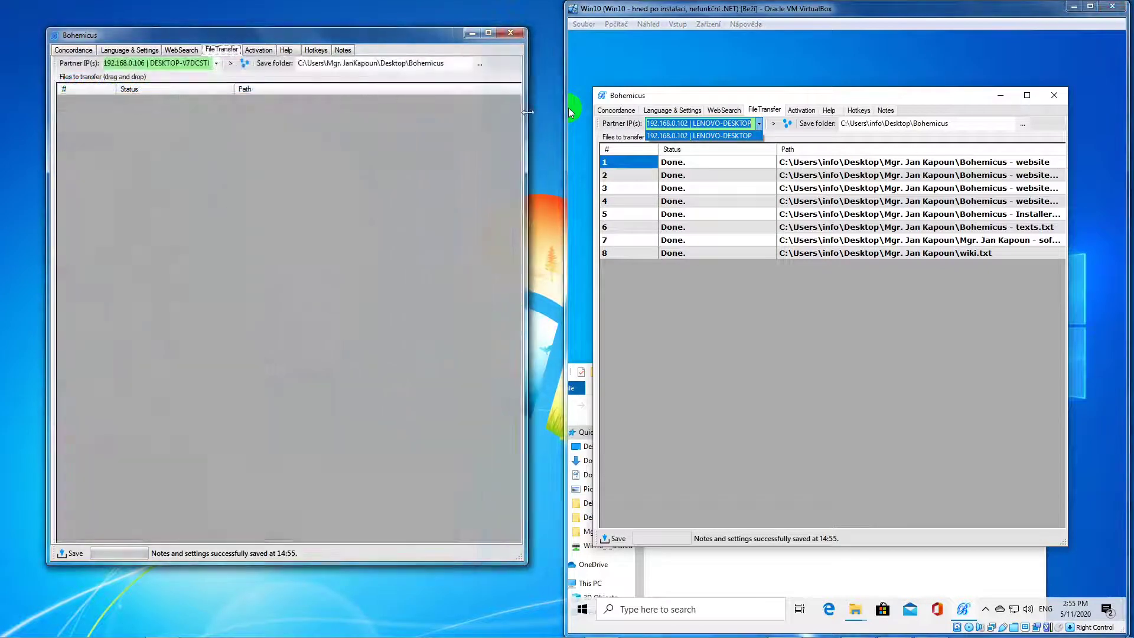
# Step: Open Browse for Folder from the '...' button beside the host's Save folder field
pyautogui.click(479, 66)
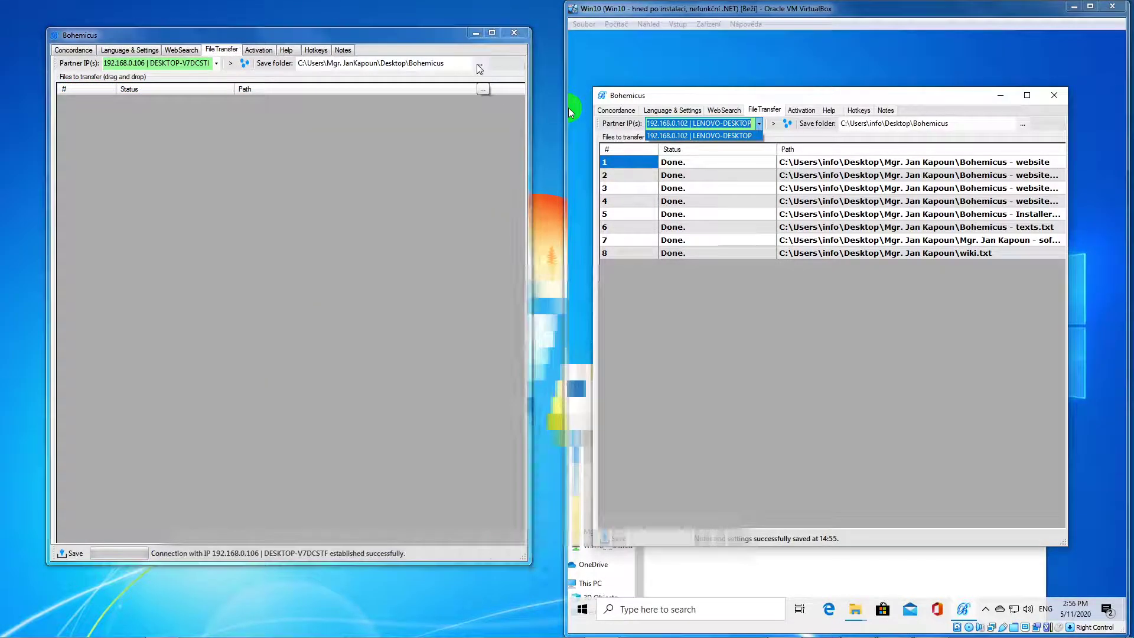